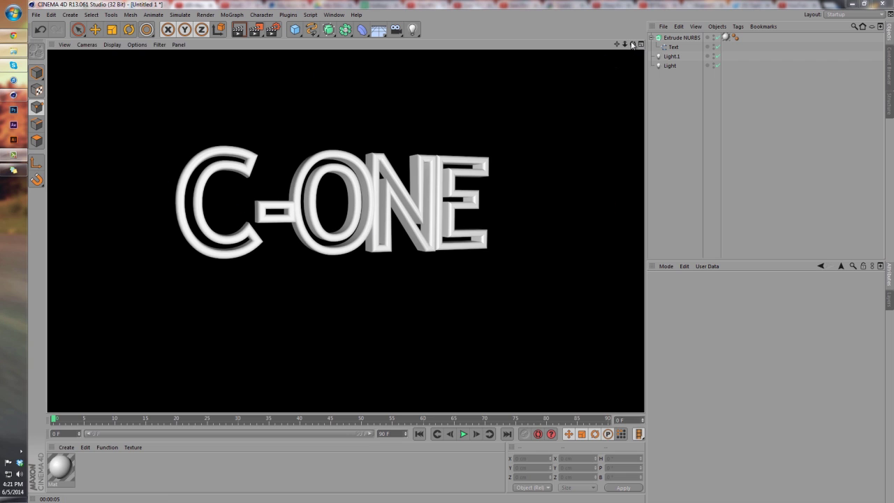
- Leave the render and orbit the view around the C-ONE text
drag(632, 44, 464, 253)
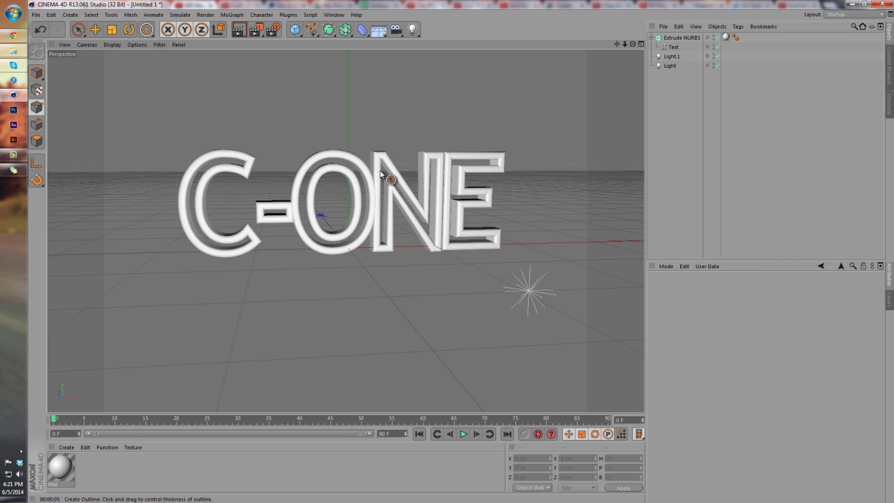
- Delete the Extrude NURBS that holds the C-ONE text
click(693, 39)
key(Delete)
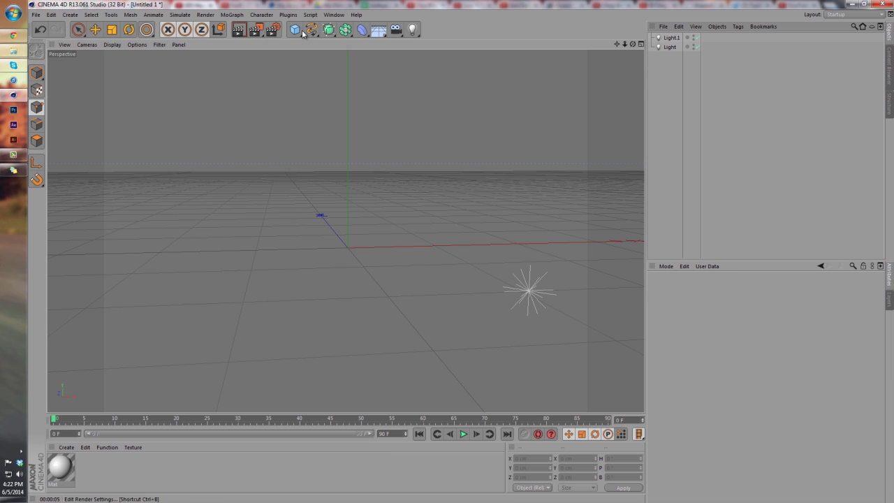
- Add a Text spline reading 'SWAG', set its font to Rockwell, and reselect it
drag(307, 32, 346, 110)
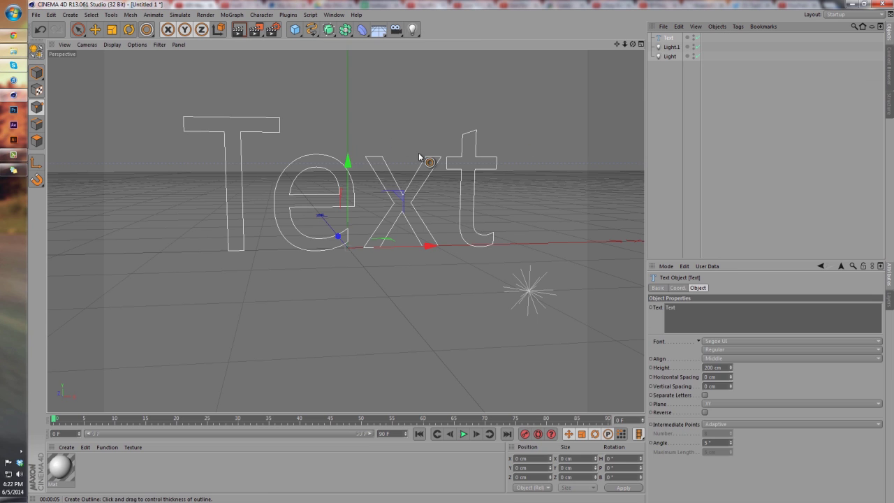
double_click(670, 307)
text(S)
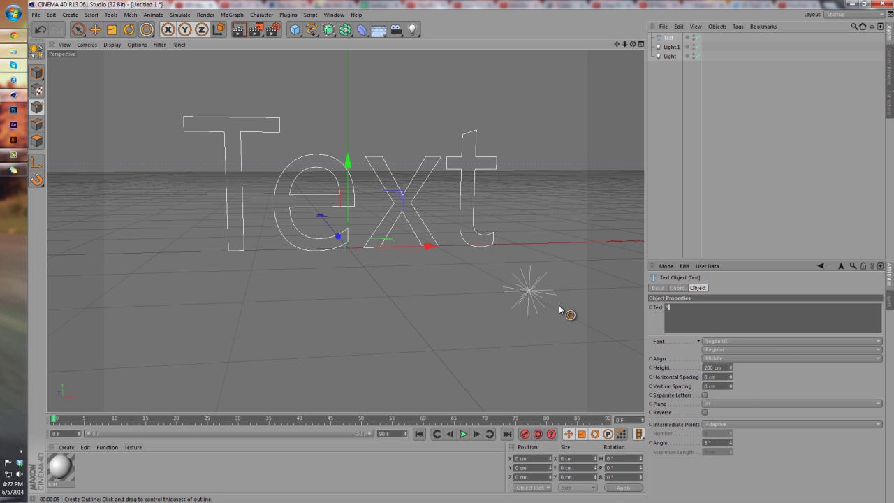
text(WAG)
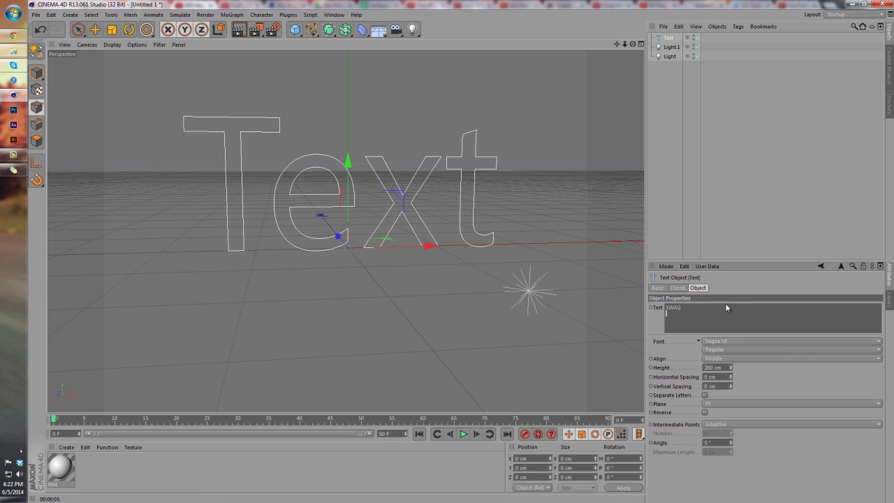
click(744, 281)
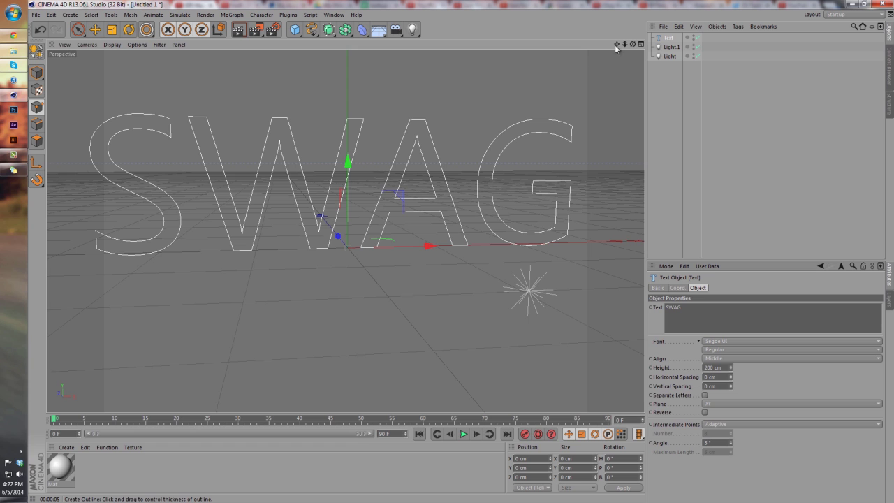
scroll(463, 255, down, 3)
click(765, 341)
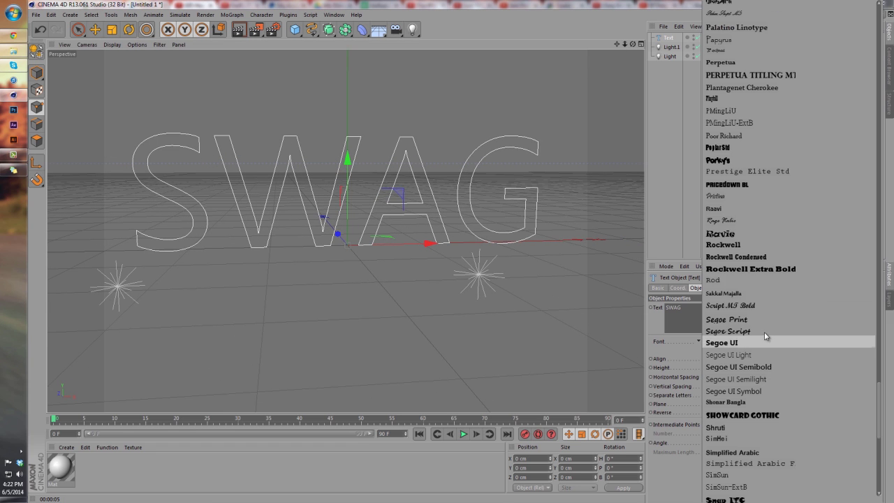
click(744, 245)
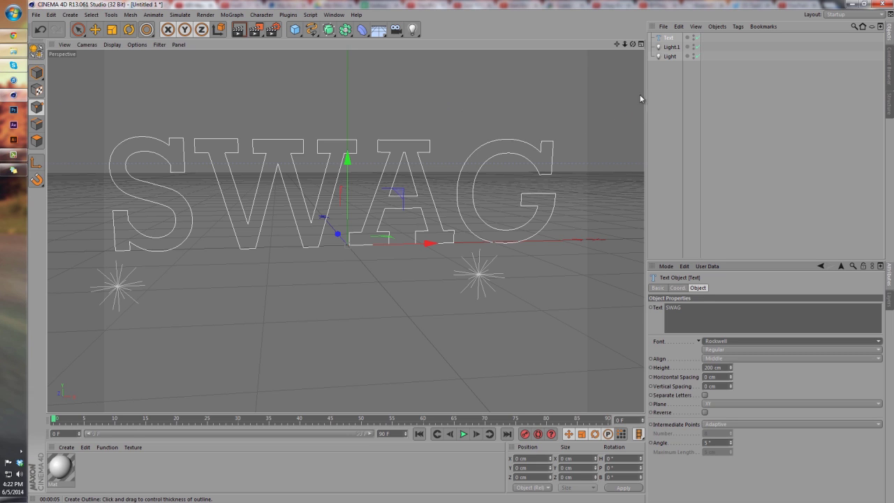
click(667, 83)
click(669, 37)
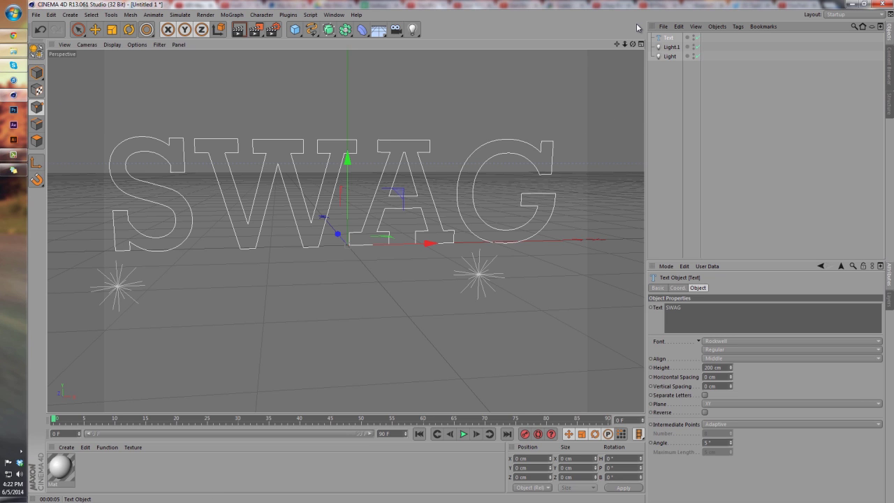
- Make the SWAG text editable and slide it along the X axis in Model mode
key(c)
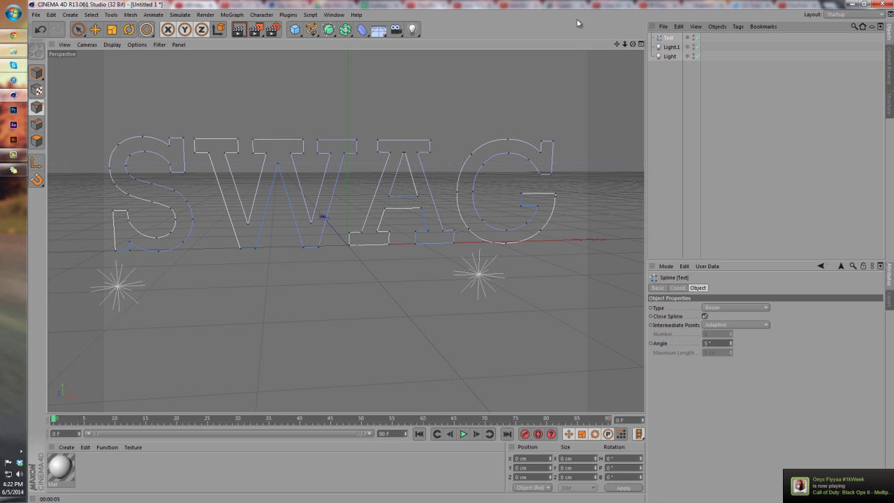
key(ctrl+z)
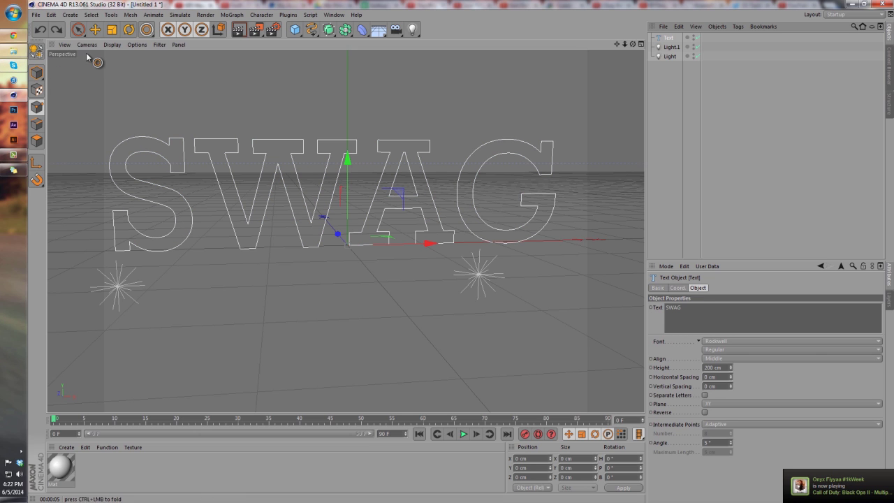
click(37, 51)
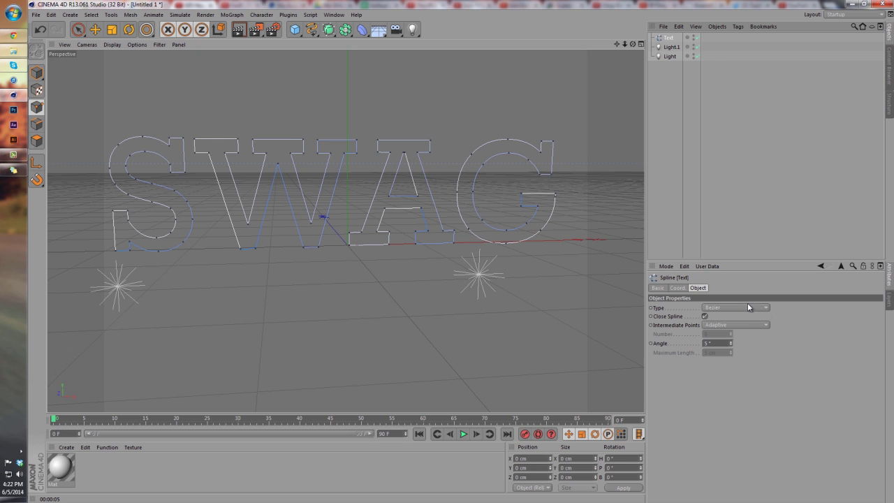
click(34, 75)
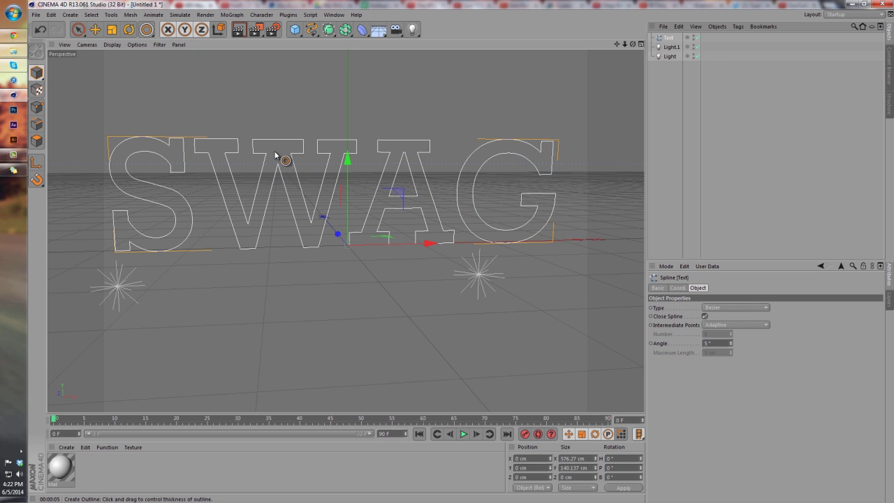
click(95, 30)
mouse_move(426, 244)
mouse_down()
mouse_move(334, 244)
mouse_move(466, 240)
mouse_move(440, 243)
mouse_up()
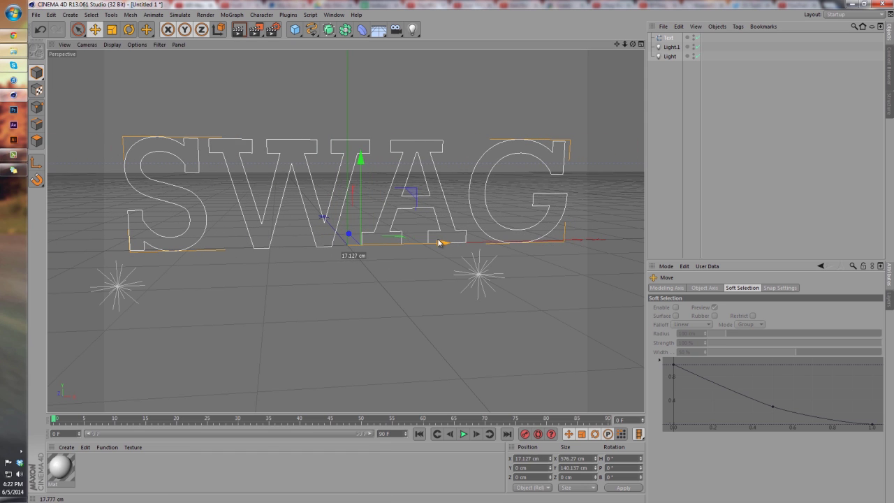
- In Points mode, test-move a point on the A's crossbar, then undo the move
click(37, 107)
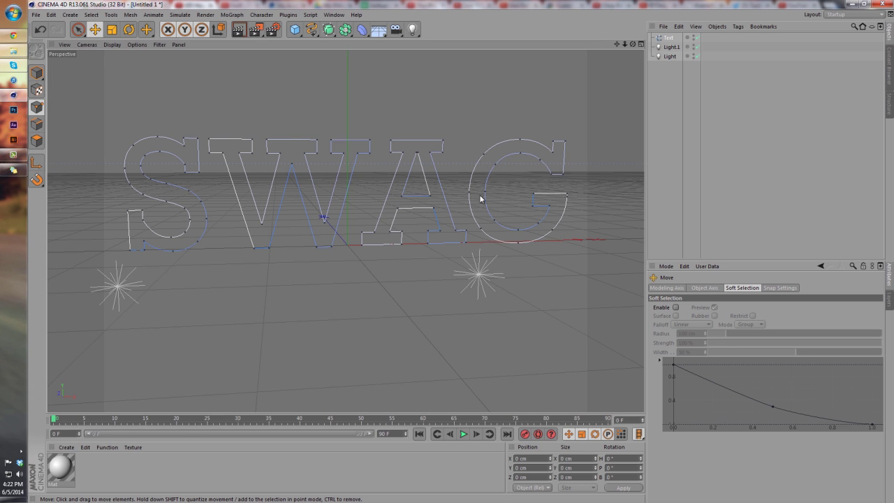
click(433, 208)
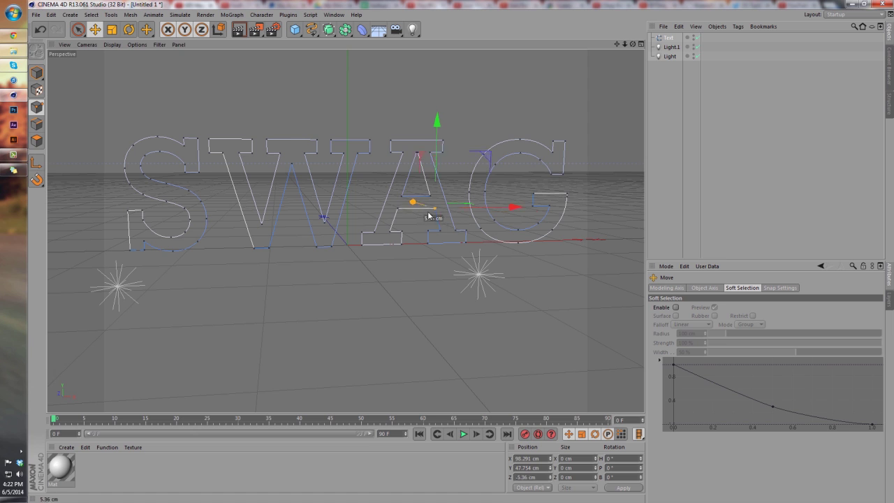
drag(432, 208, 363, 211)
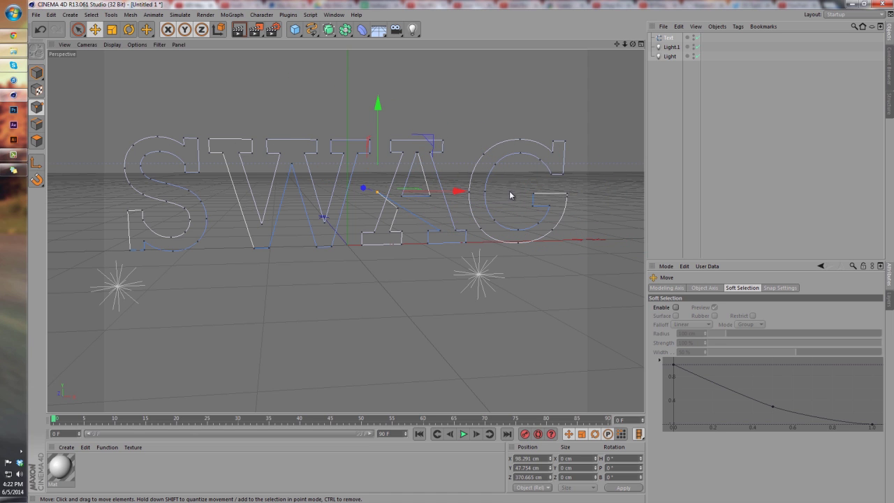
key(ctrl+z)
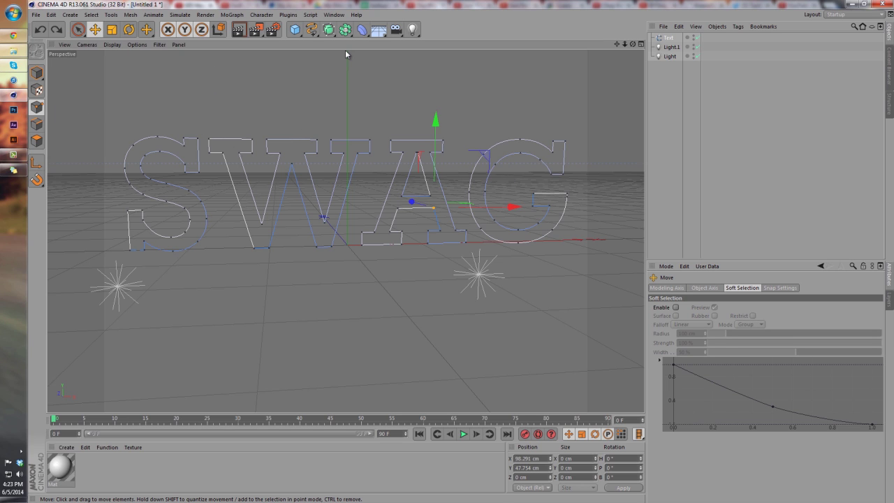
right_click(314, 102)
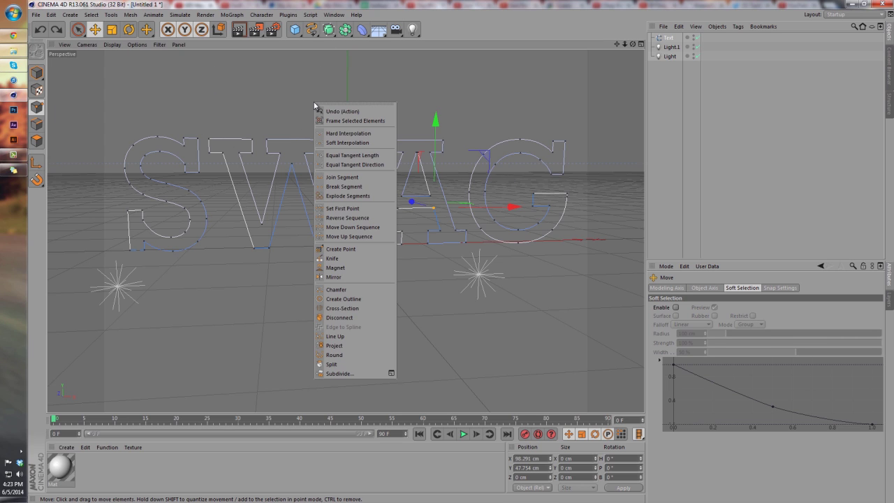
- Create Outline on the spline, offsetting a second contour around every SWAG letter
click(350, 301)
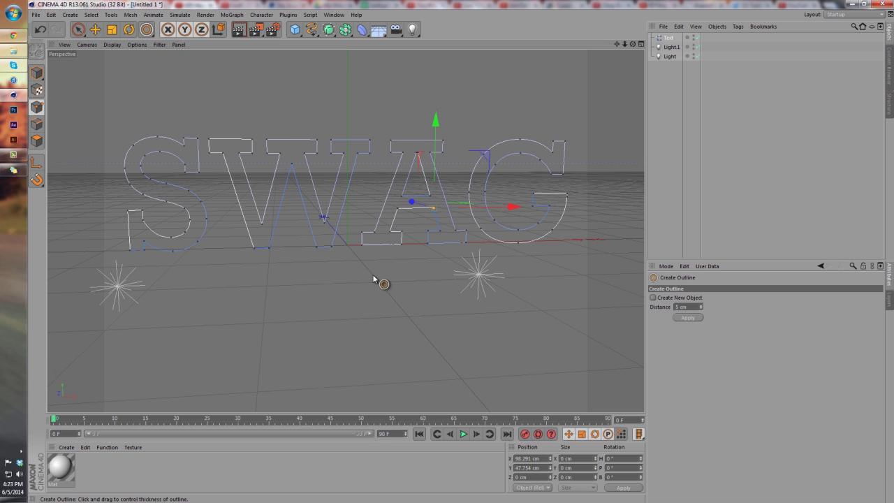
drag(464, 257, 465, 254)
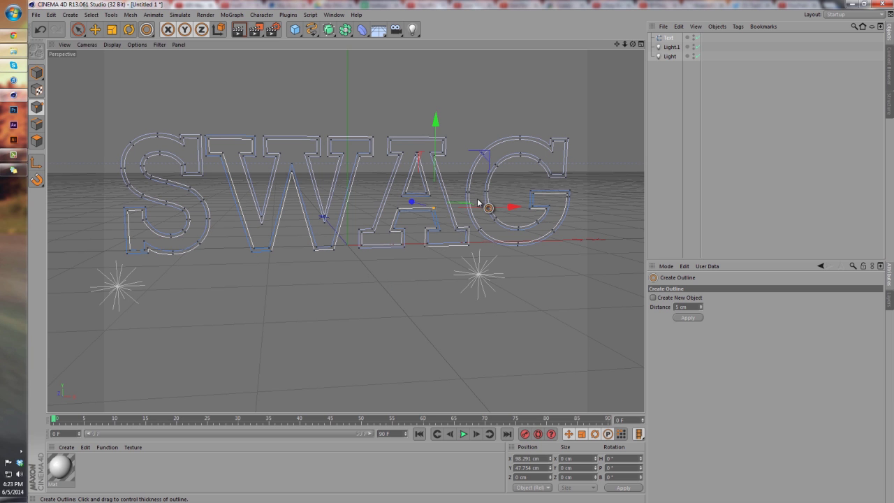
click(652, 163)
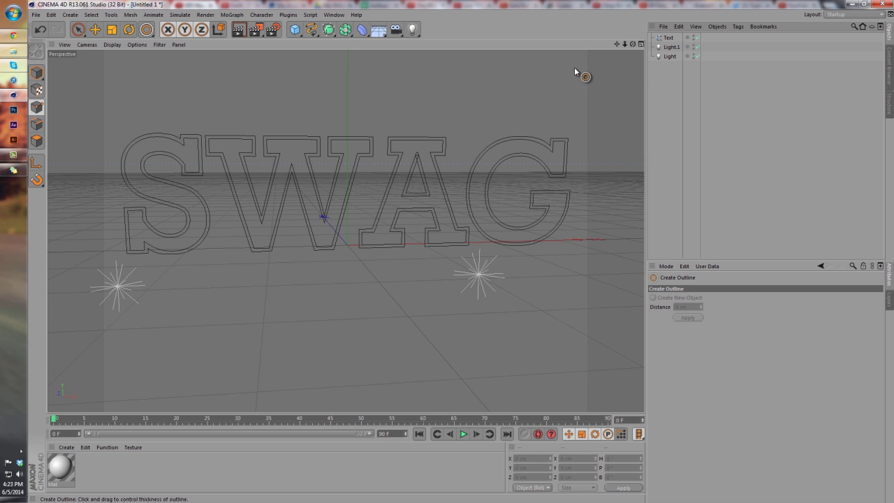
- Try placing the text under an Extrude NURBS, then delete the extrude generator
drag(328, 30, 434, 40)
drag(668, 47, 682, 38)
click(668, 97)
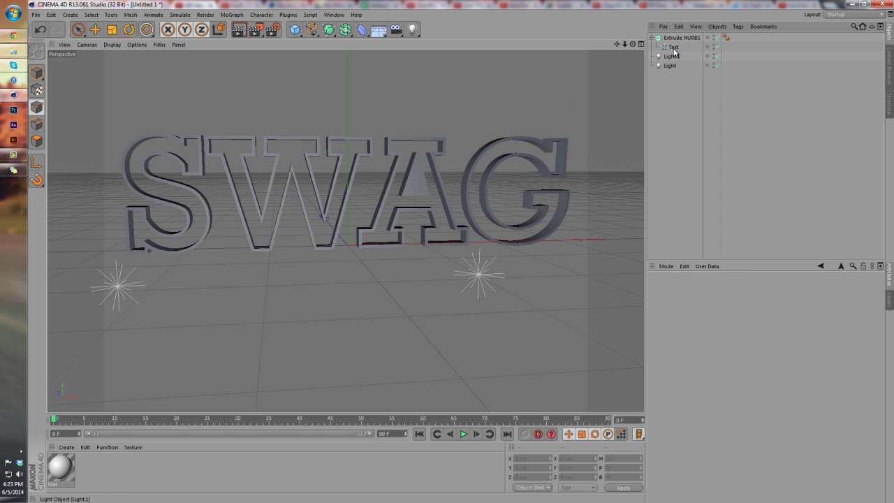
key(z)
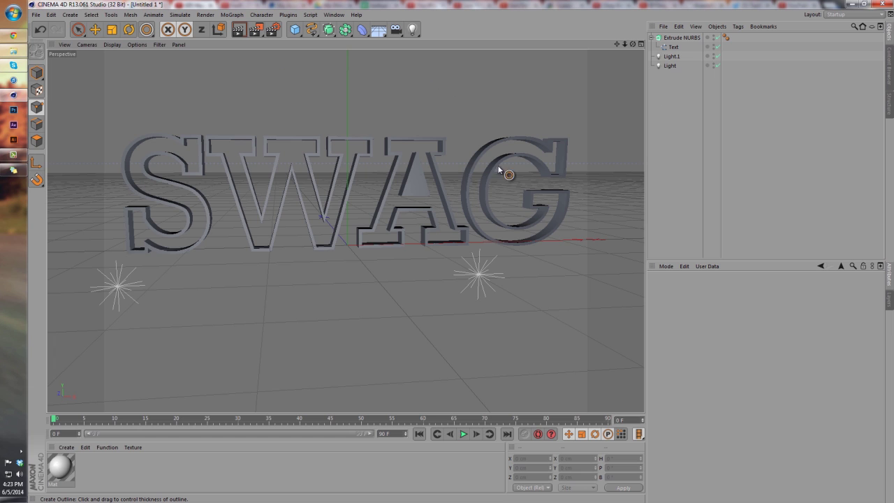
click(467, 136)
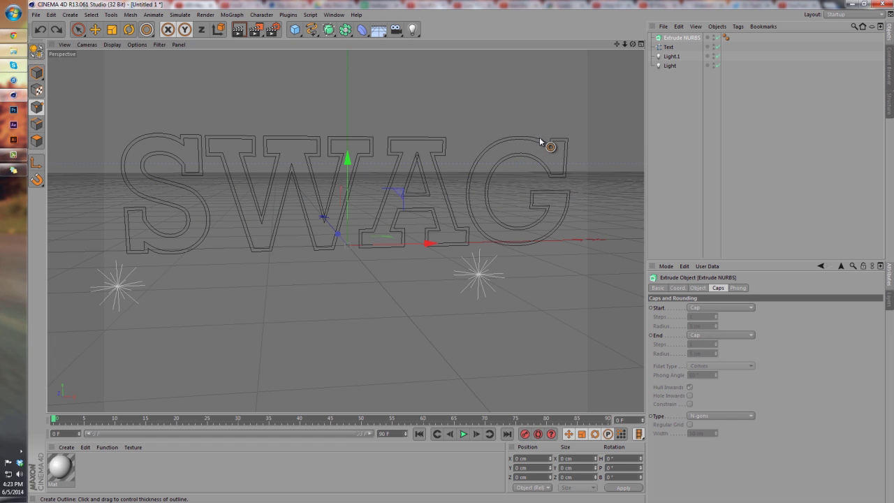
key(Delete)
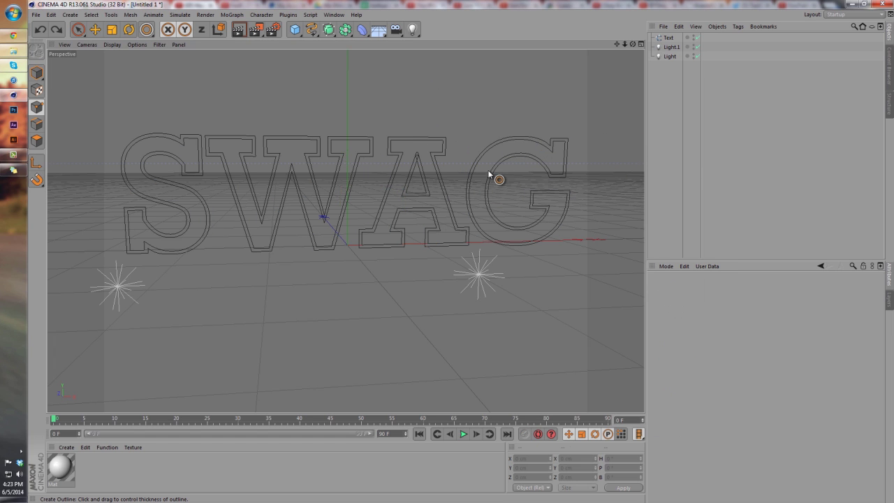
- Adjust the thickness of the SWAG letter outlines
click(486, 171)
drag(485, 170, 462, 256)
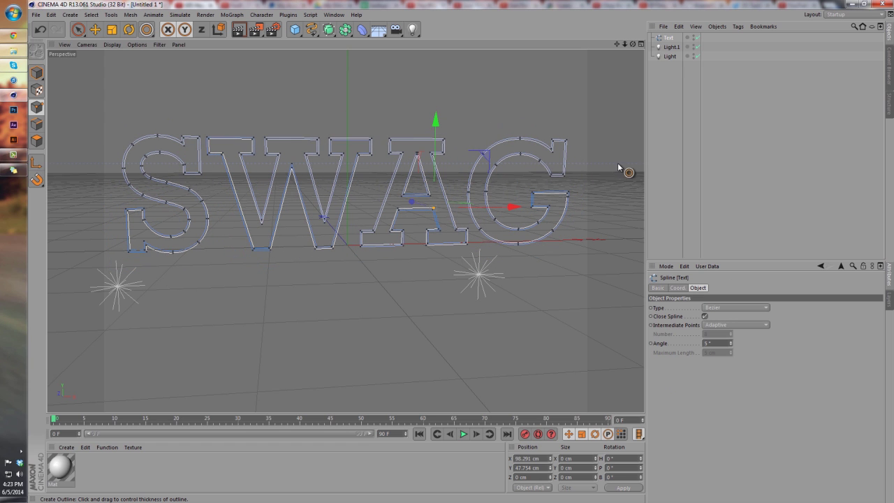
click(678, 104)
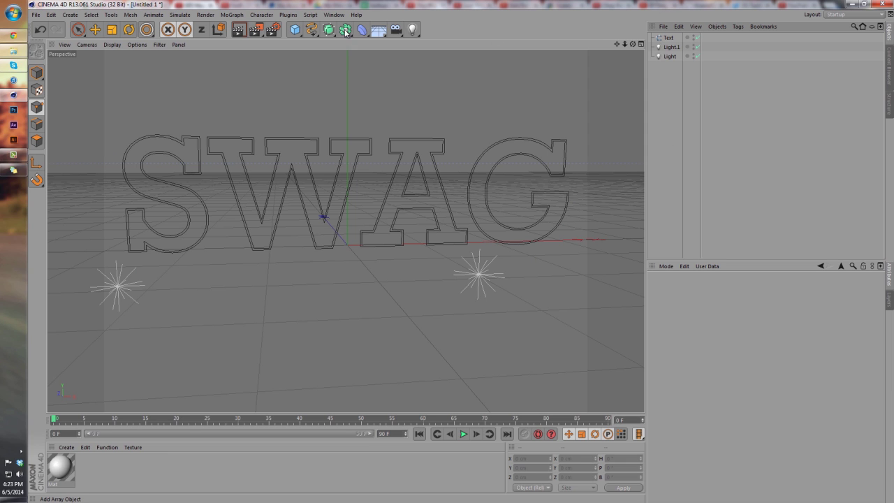
- Add a new Extrude NURBS and put the outlined text under it
drag(329, 29, 437, 40)
drag(672, 46, 673, 39)
click(664, 102)
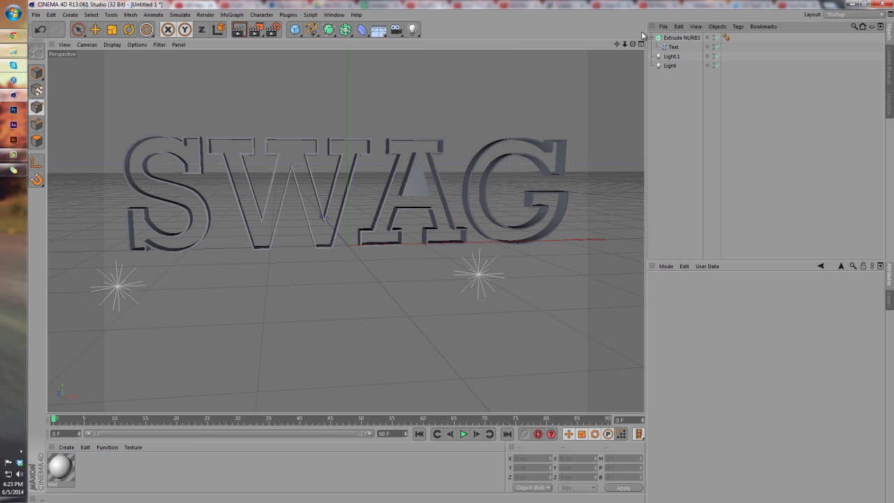
- Apply the white Mat material to SWAG and set both Start and End caps to Fillet Cap
drag(55, 472, 422, 183)
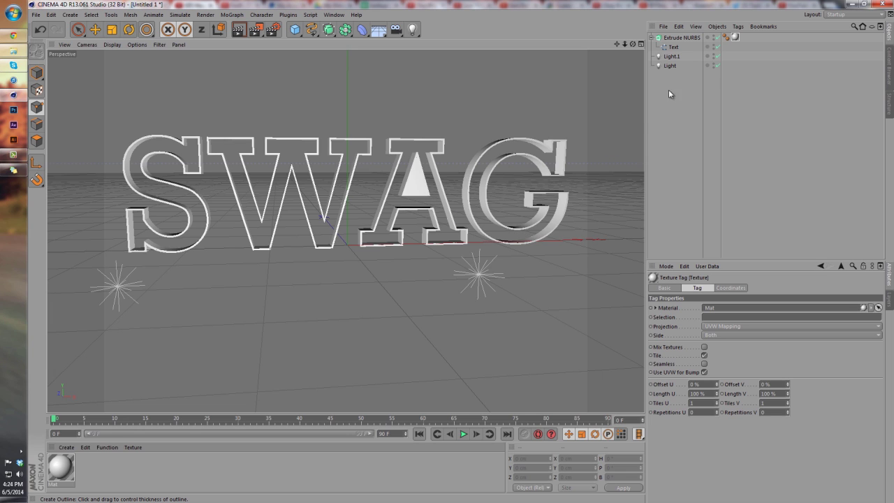
click(681, 37)
click(716, 307)
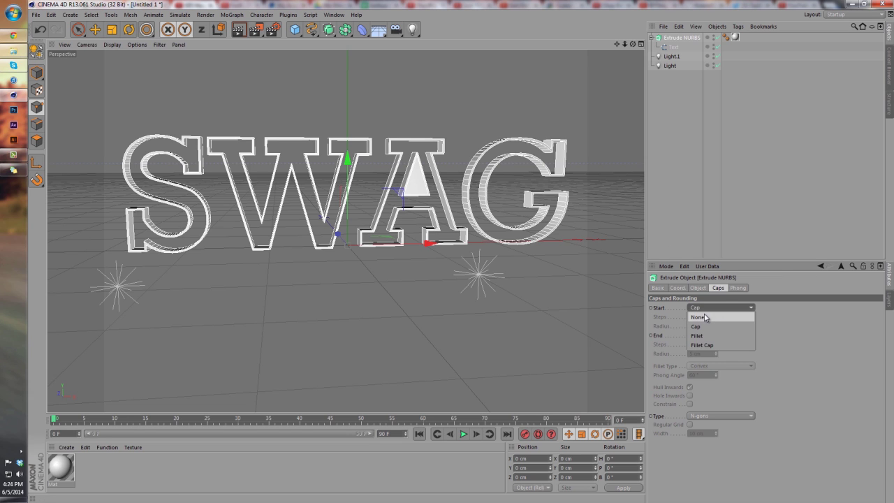
click(712, 345)
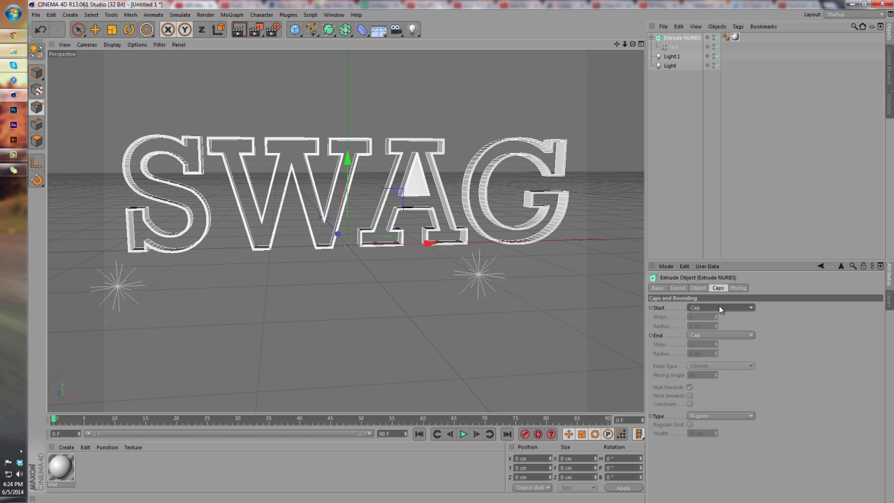
click(719, 308)
click(712, 345)
click(722, 336)
click(720, 372)
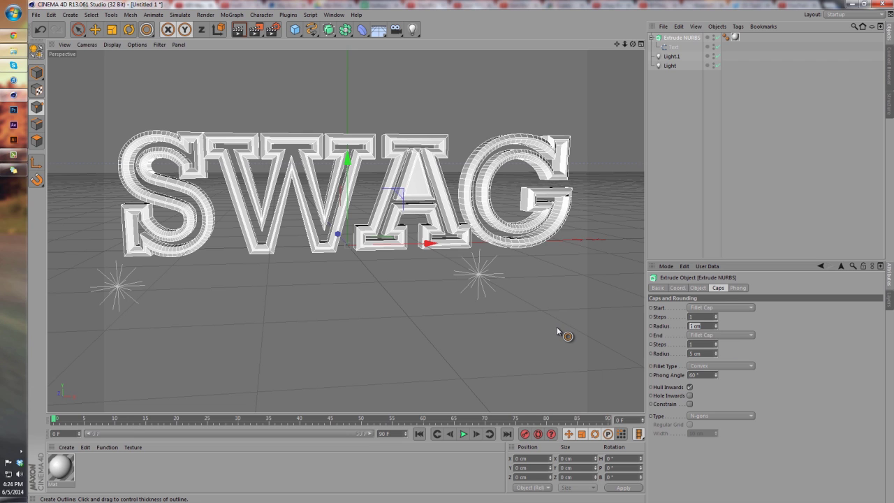
- Give both fillet caps a 3 cm radius and 5 steps, then render the viewport
text(3)
key(Return)
double_click(703, 354)
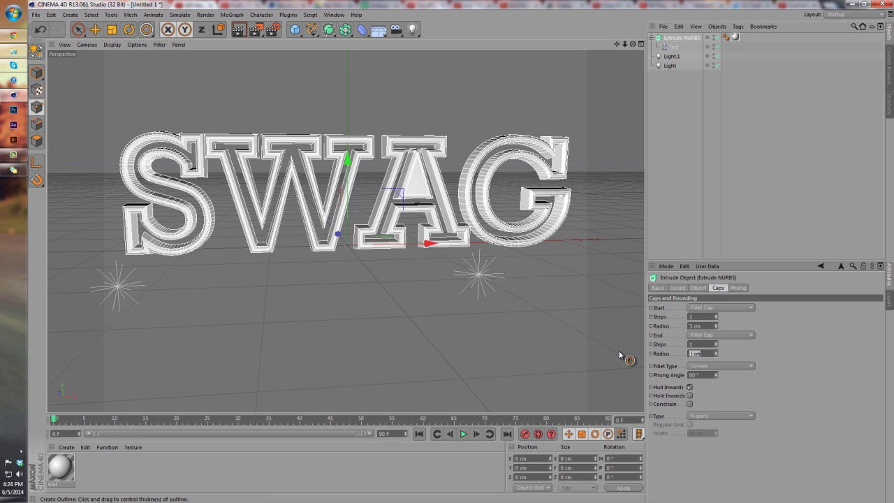
text(3)
key(Return)
double_click(701, 343)
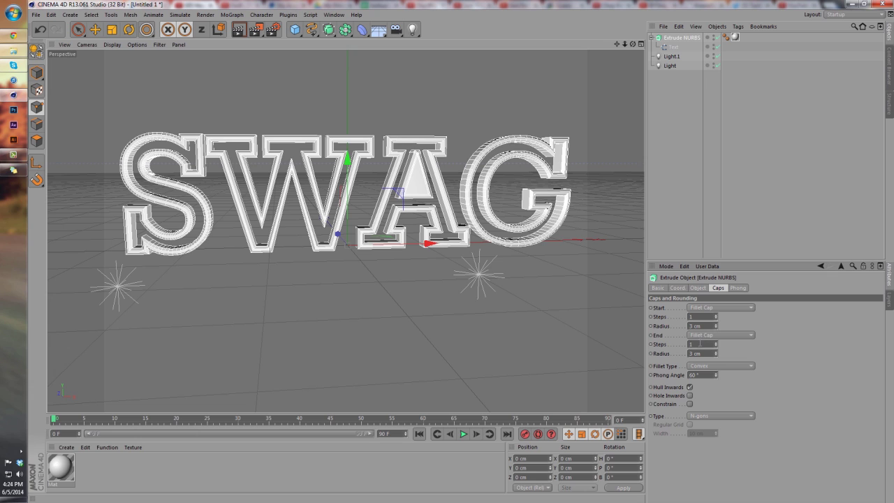
text(5)
key(Return)
text(5)
key(Return)
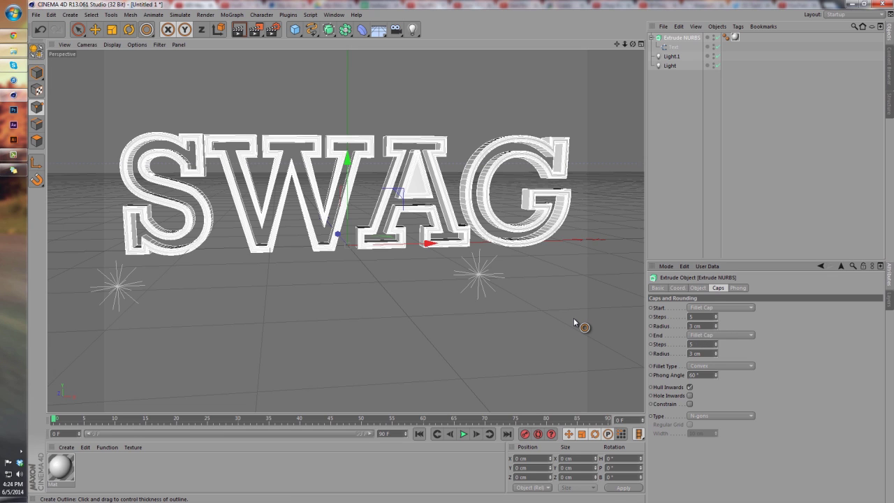
click(238, 30)
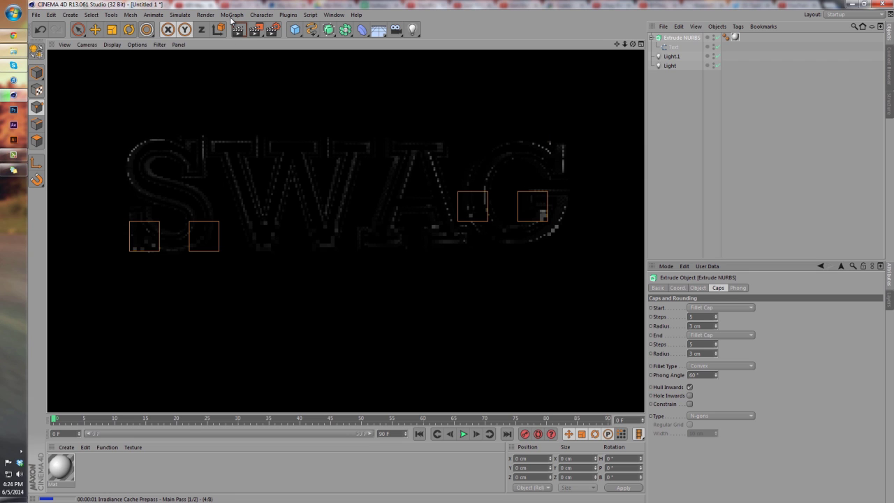